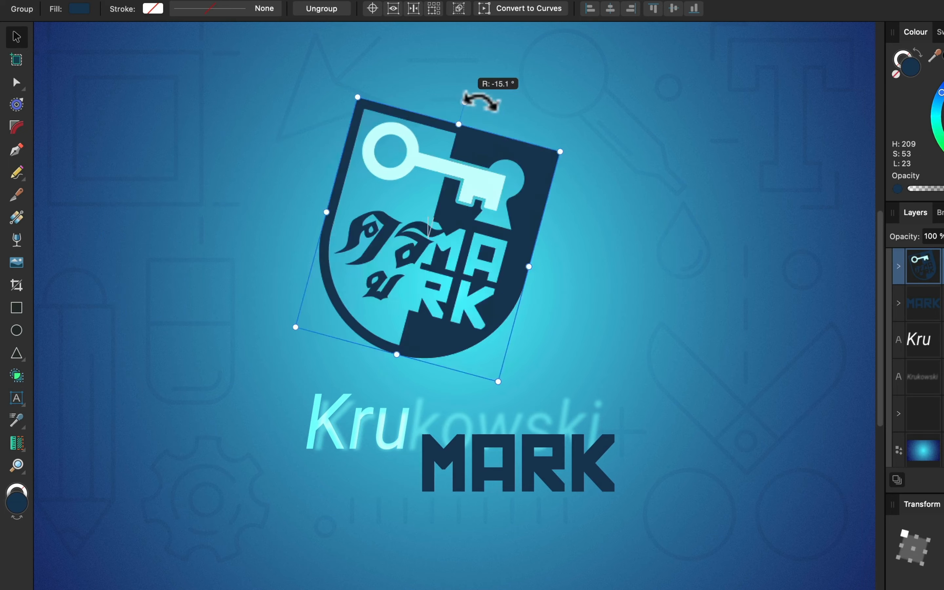
left_click_drag(489, 87, 537, 179)
left_click(611, 211)
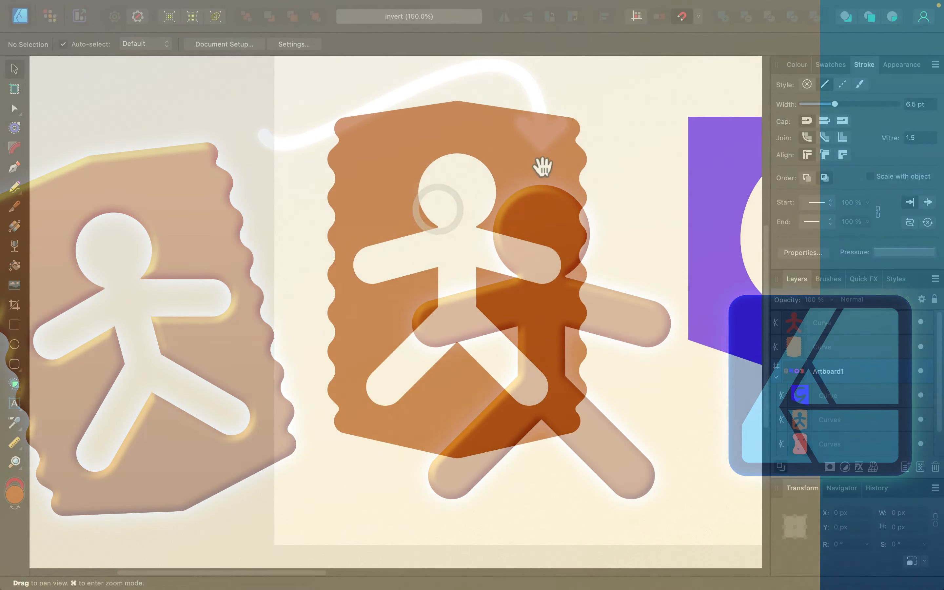
Step: Separate the brown badge with the stick-figure cutout into its individual curves
left_click(539, 148)
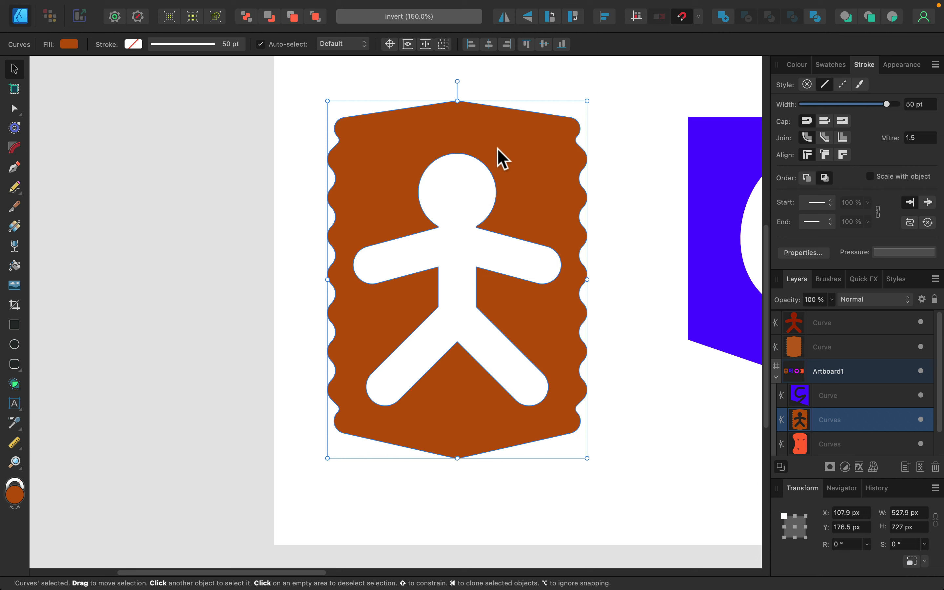
right_click(531, 140)
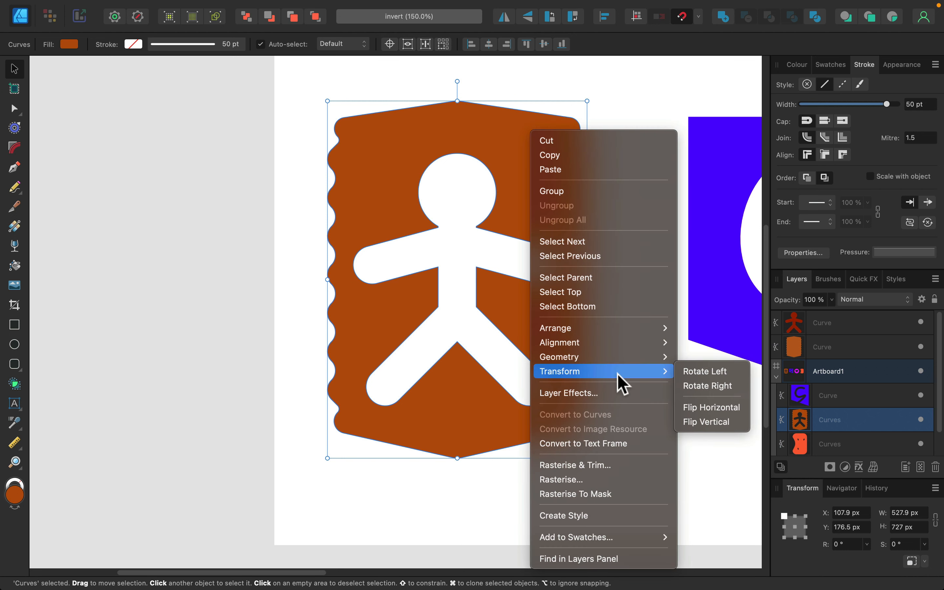
mouse_move(558, 356)
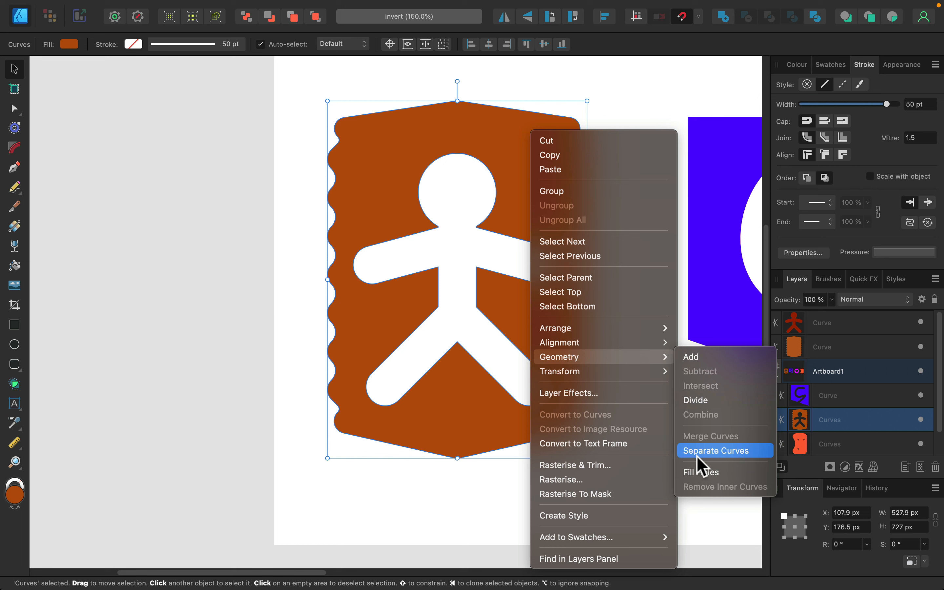
left_click(743, 453)
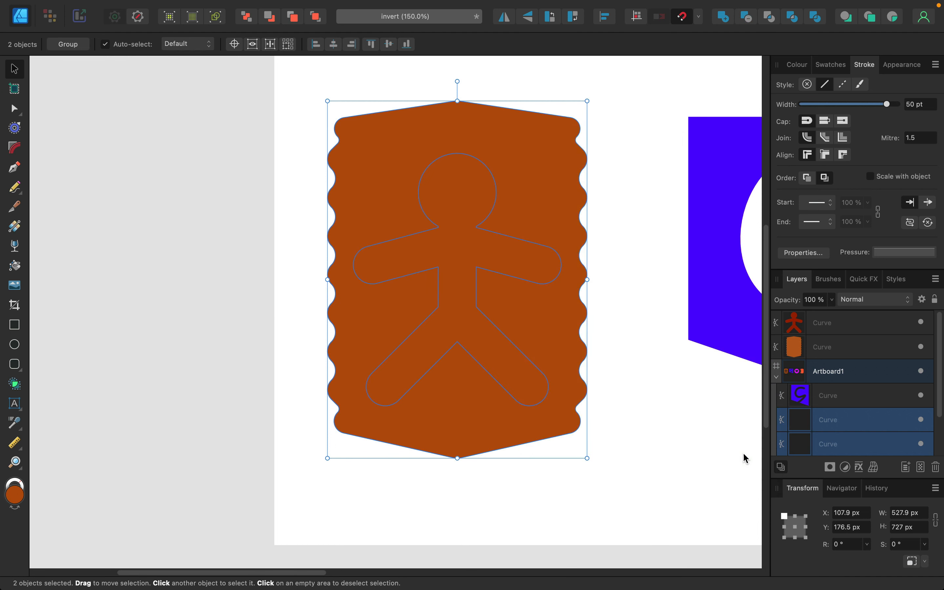
Step: Move the stick-figure curve horizontally out of the brown badge onto the empty area beside the artboard
left_click(623, 403)
left_click(869, 425)
left_click_drag(502, 262, 184, 253)
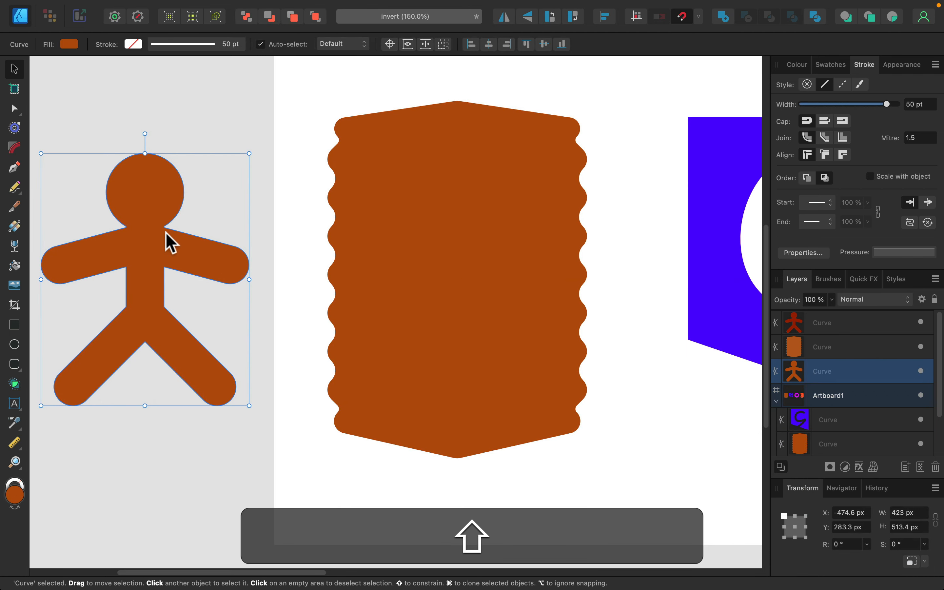
left_click(472, 201)
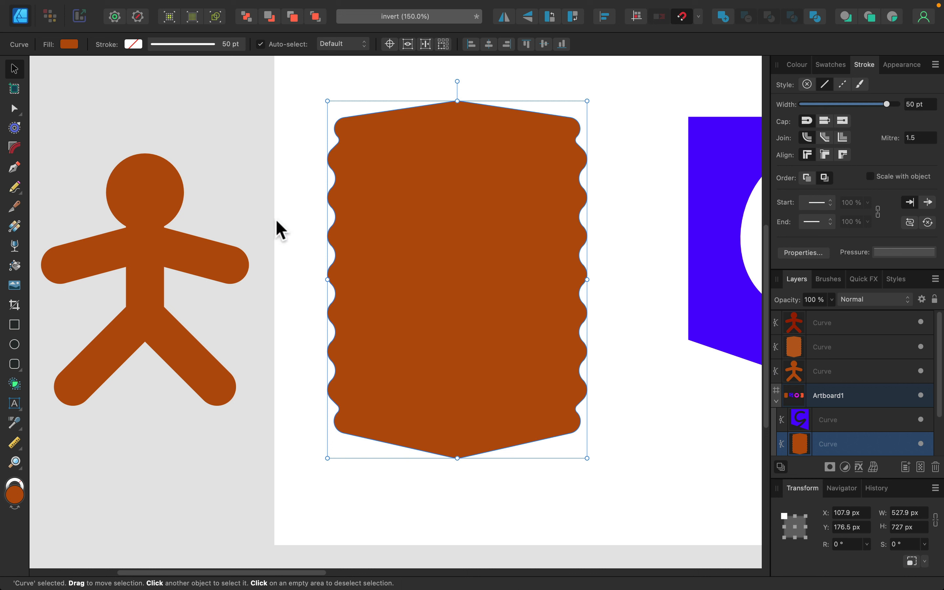
Step: Close the gap along the blue shape's slanted lower edge with a straight Pen tool line, and select the line together with the shape
scroll(594, 265, "right", 1)
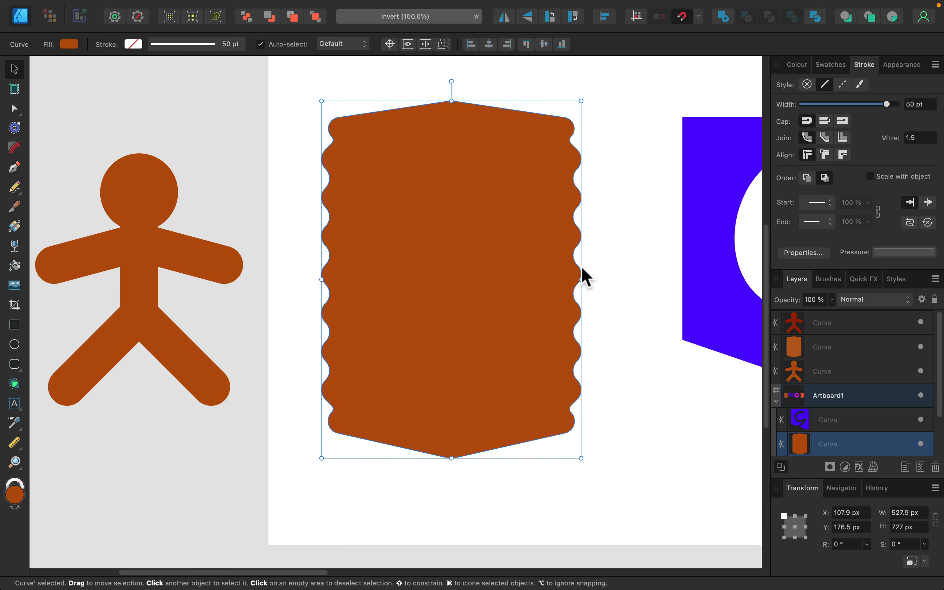
scroll(581, 266, "right", 10)
scroll(582, 269, "right", 12)
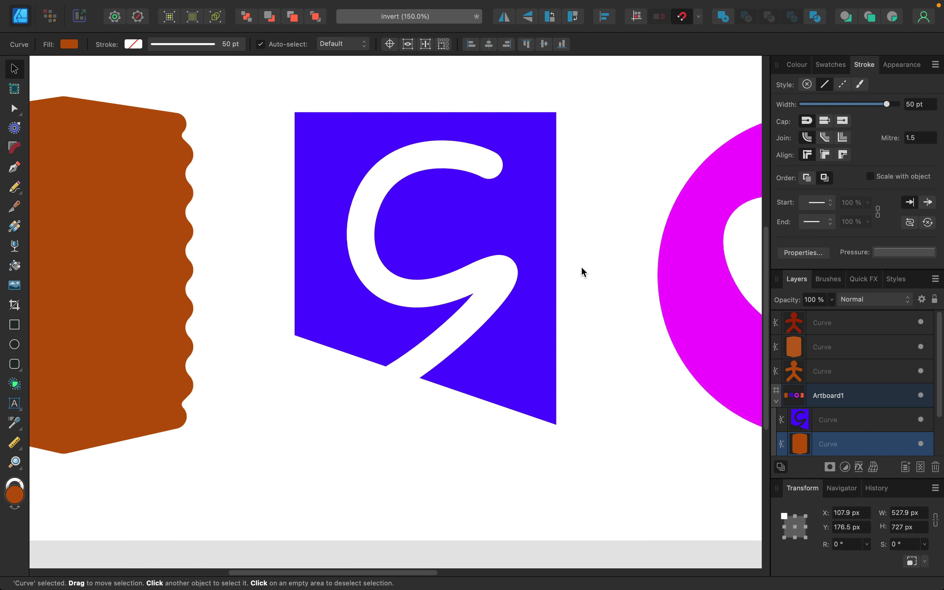
left_click(509, 255)
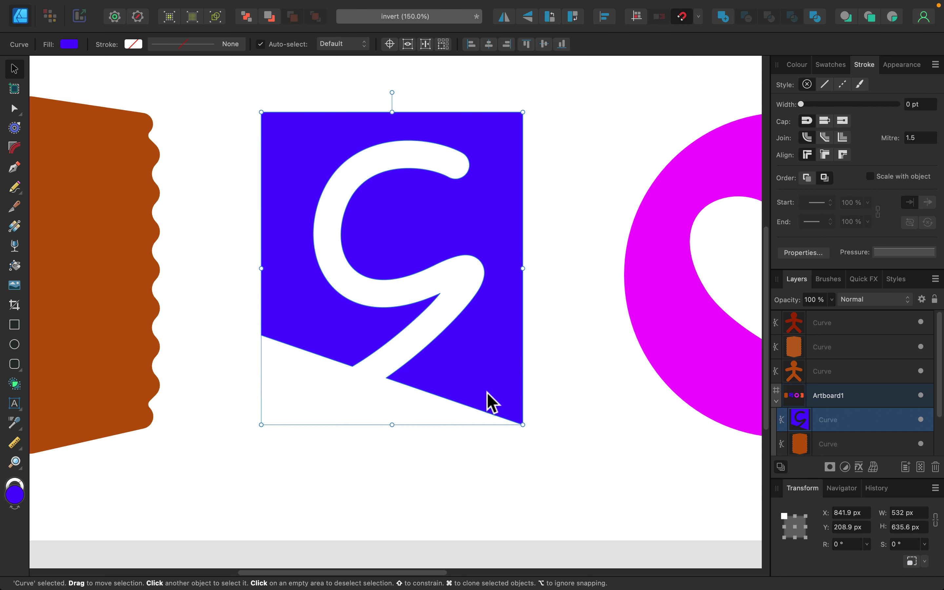
left_click(577, 390)
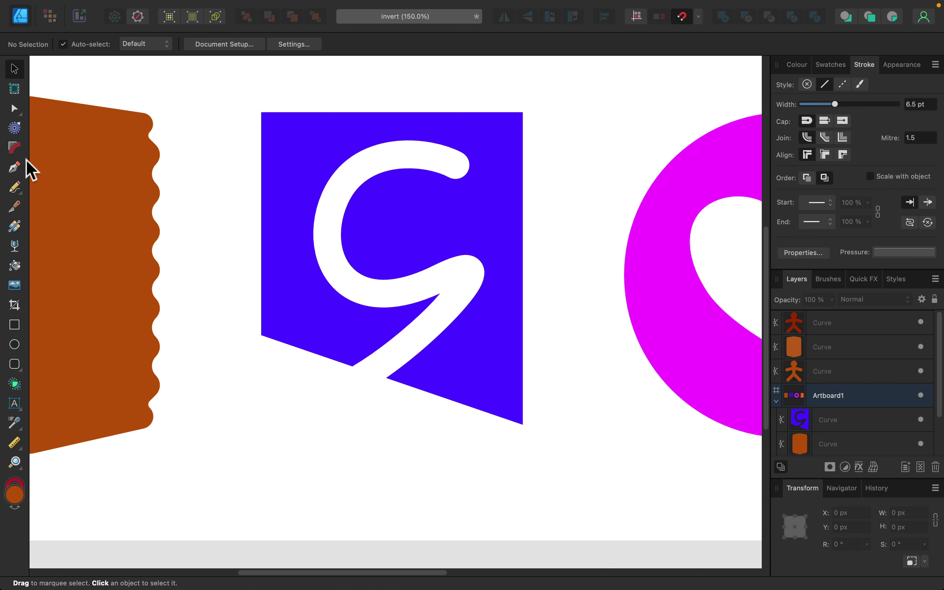
left_click(16, 168)
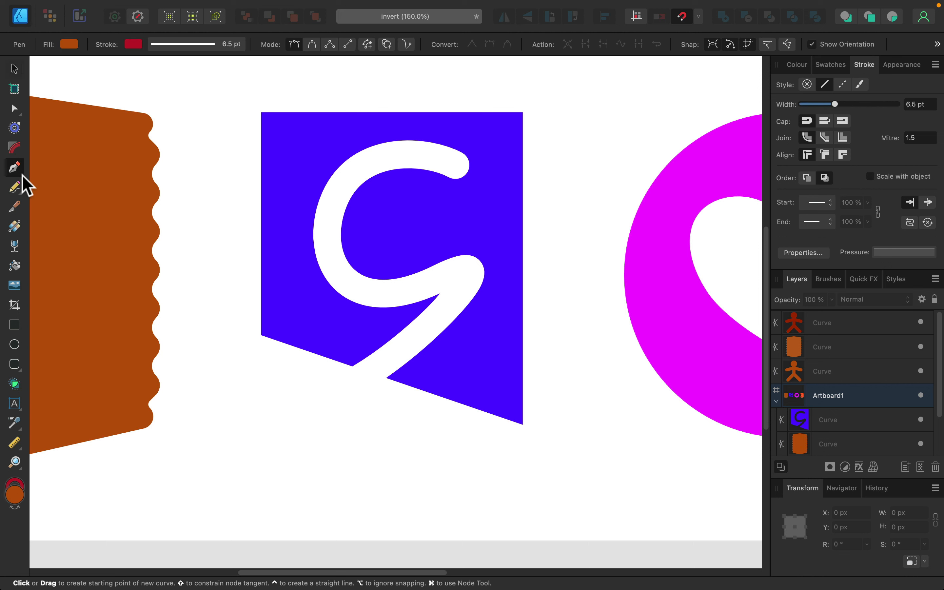
left_click(261, 332)
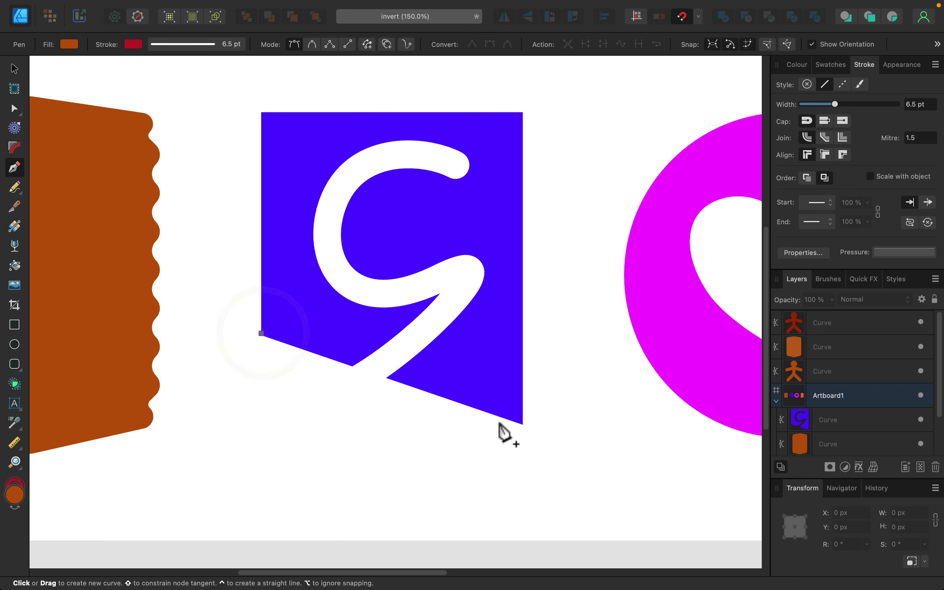
left_click(523, 423)
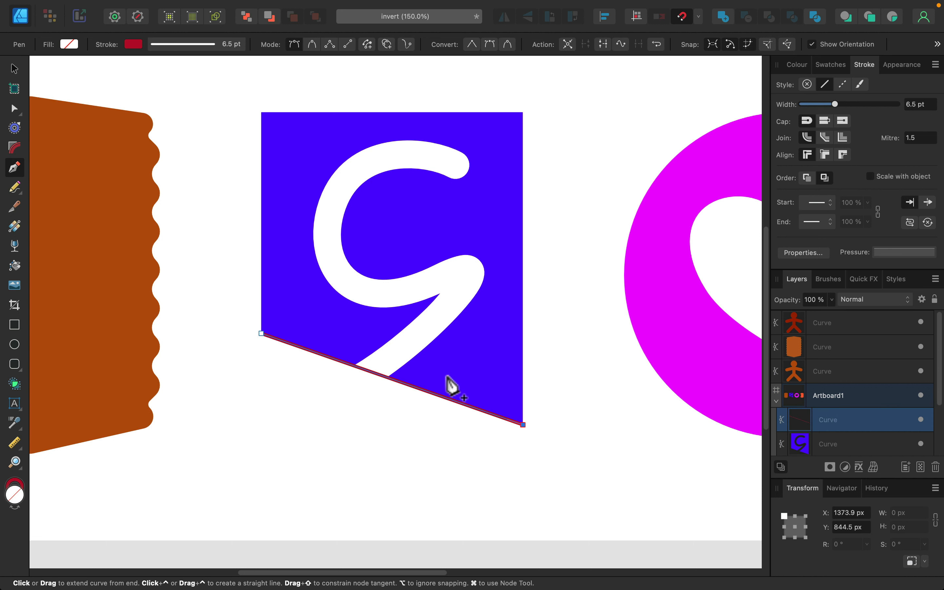
left_click(14, 69)
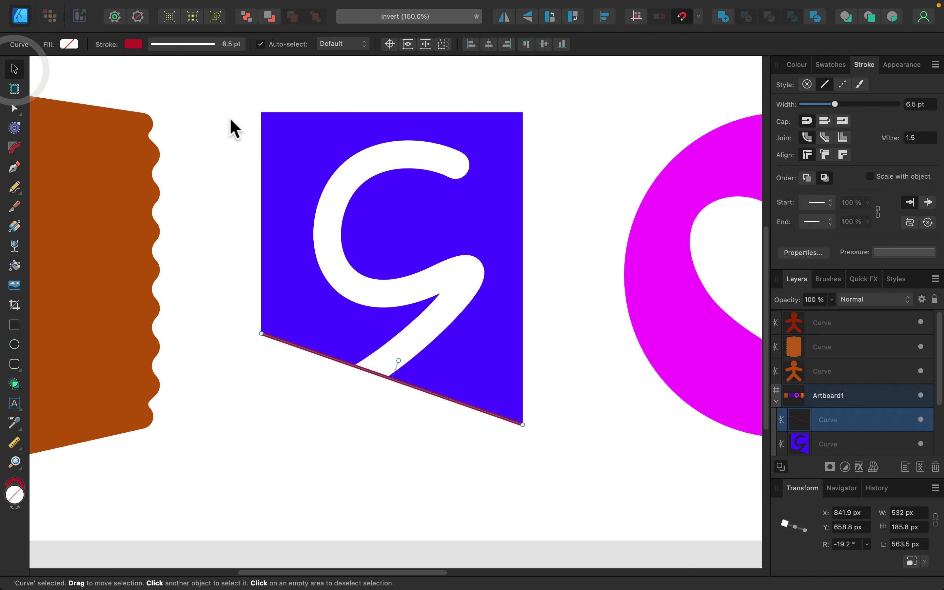
left_click_drag(239, 96, 566, 478)
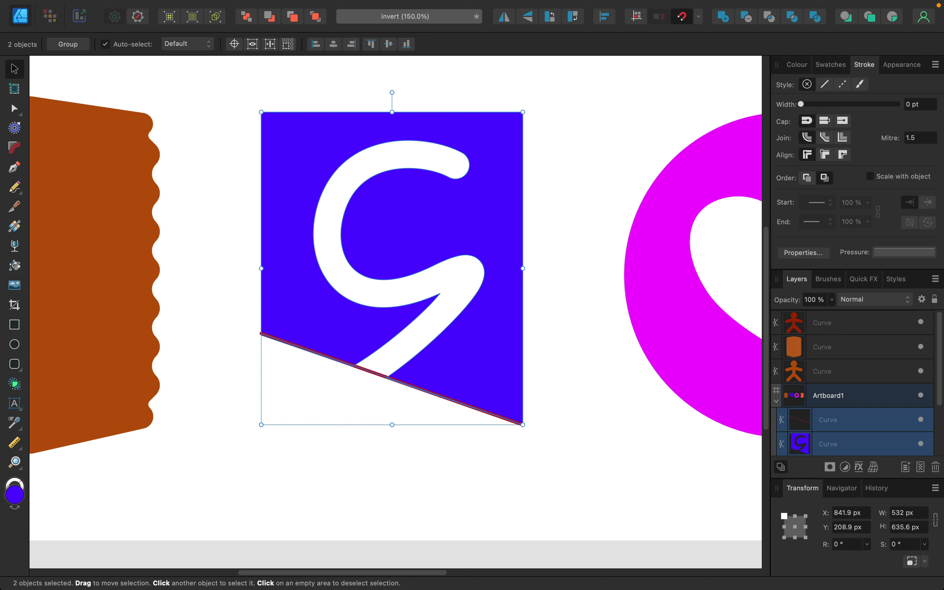
Step: Try filling the S-shaped cutout in the blue shape with red using Vector Flood Fill
left_click(15, 266)
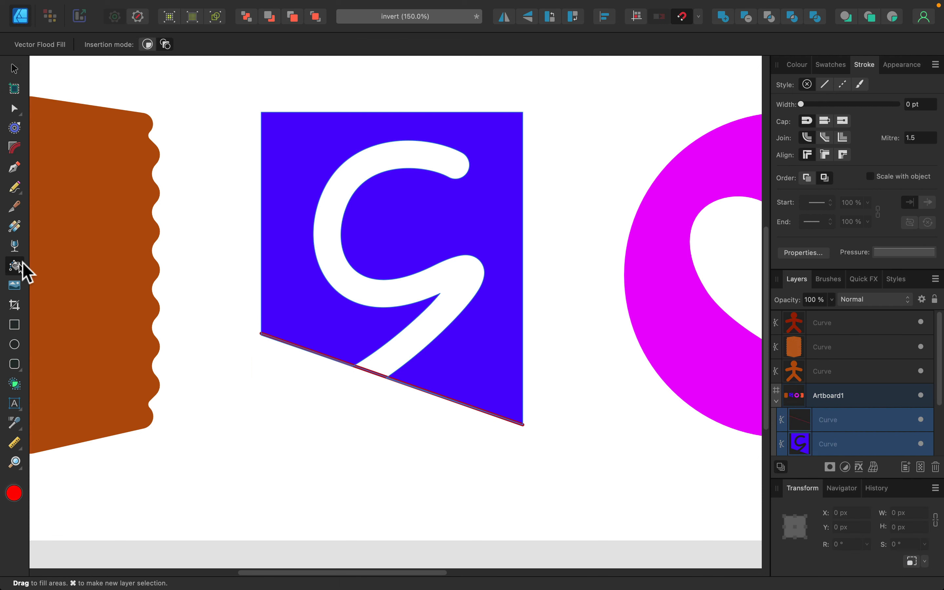
left_click(340, 193)
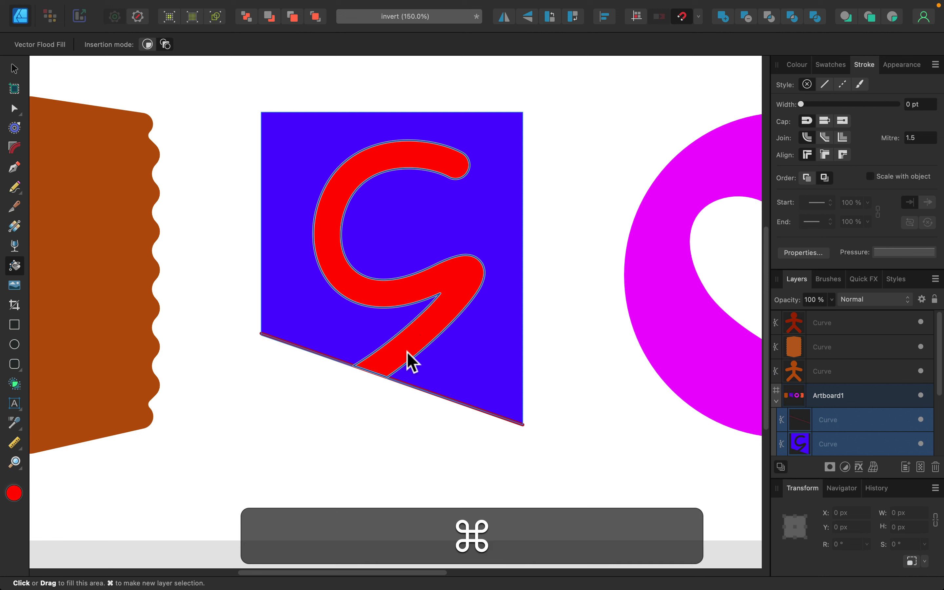
key("super+z")
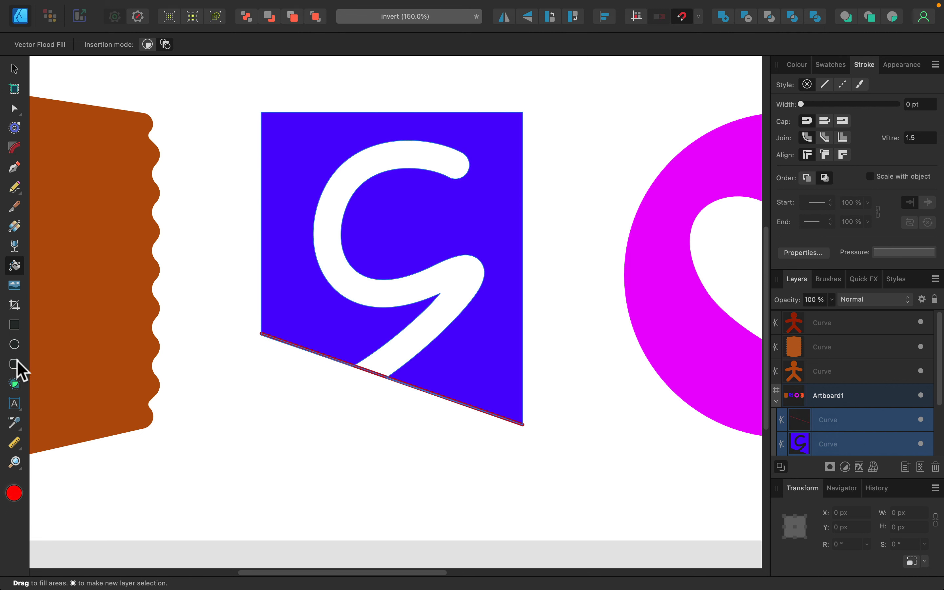
Step: Create a new shape from the S-shaped cutout in the blue shape with the Shape Builder's add action
left_click(15, 385)
left_click(113, 46)
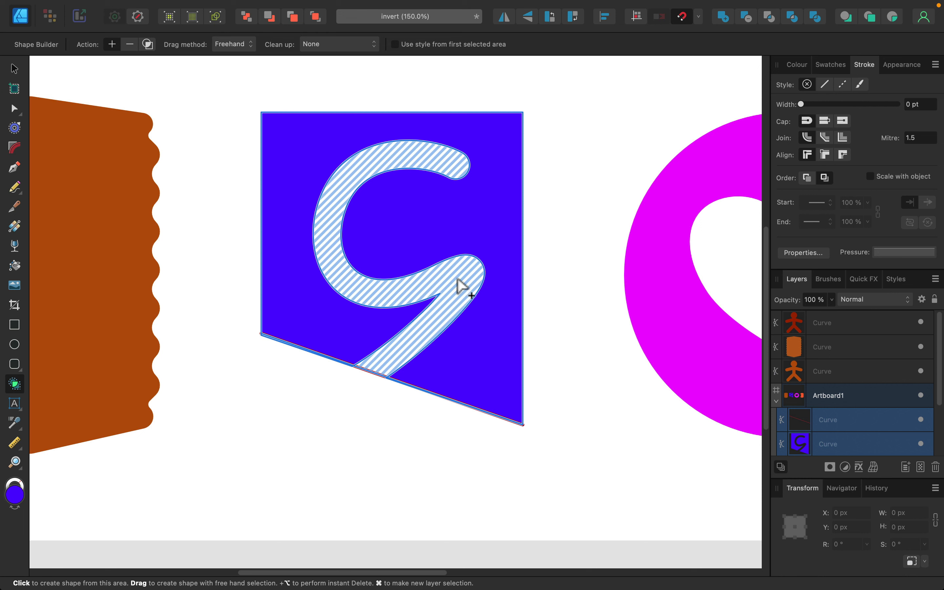
left_click(455, 290)
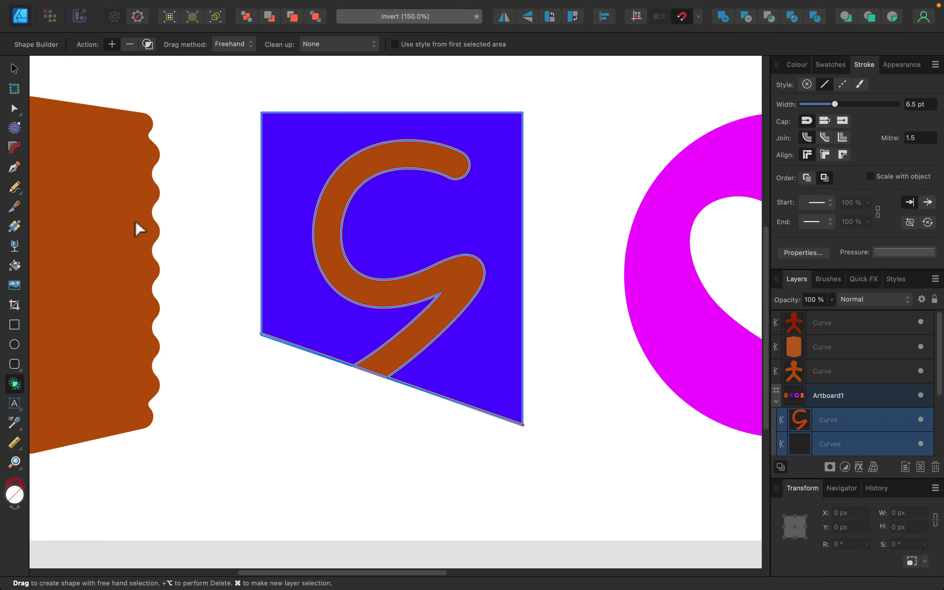
Step: Delete the leftover red line along the blue shape's slanted lower edge
left_click(14, 68)
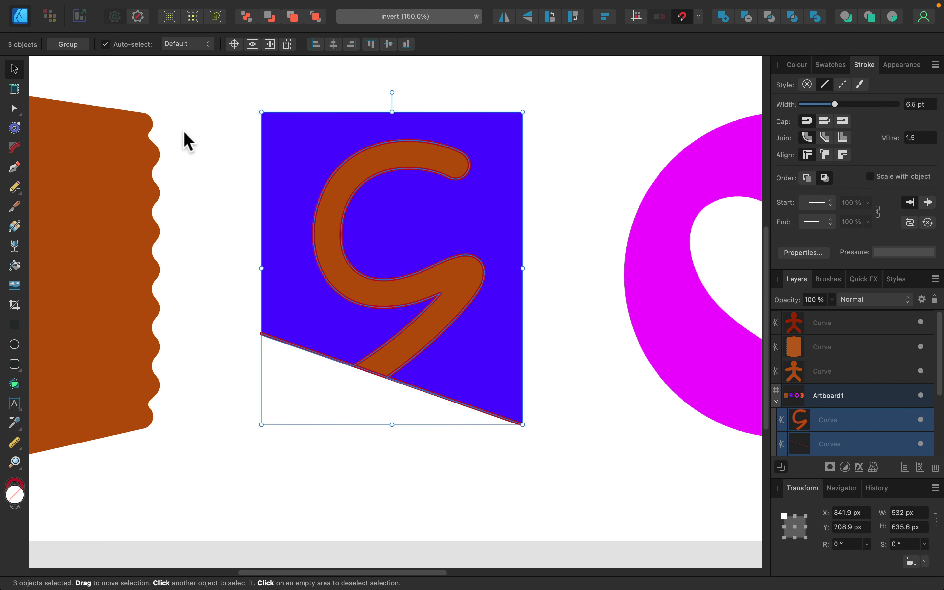
left_click(198, 148)
left_click(291, 336)
left_click_drag(292, 337, 271, 408)
key("BackSpace")
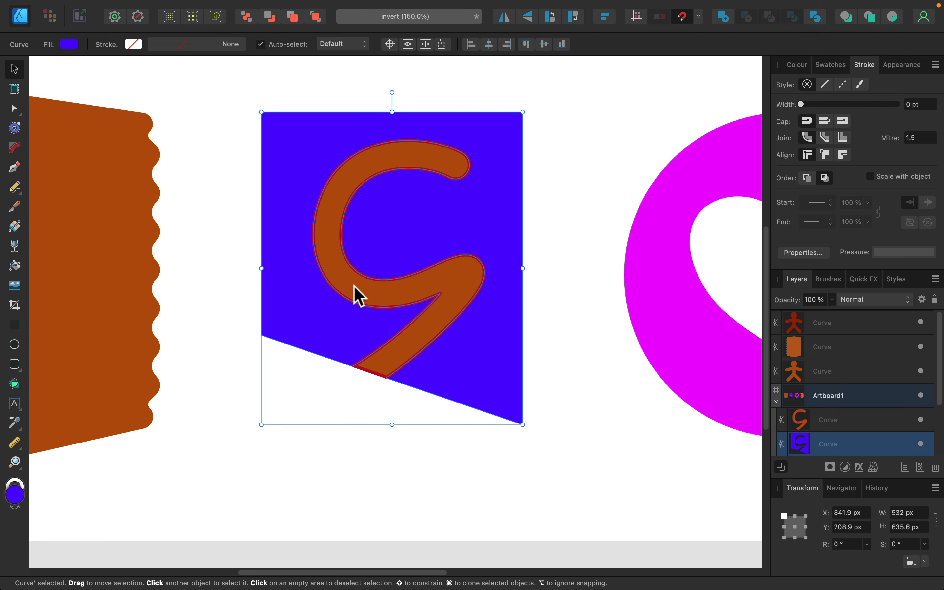
left_click(582, 309)
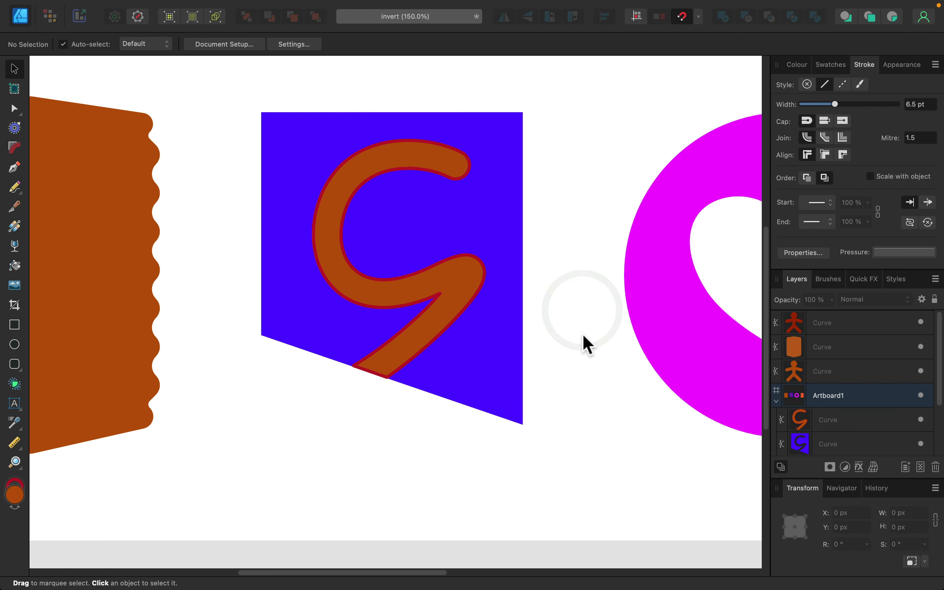
Step: Try separating the magenta circle with the heart cutout into individual curves and moving one of them aside
key("space")
left_click_drag(601, 285, 524, 245)
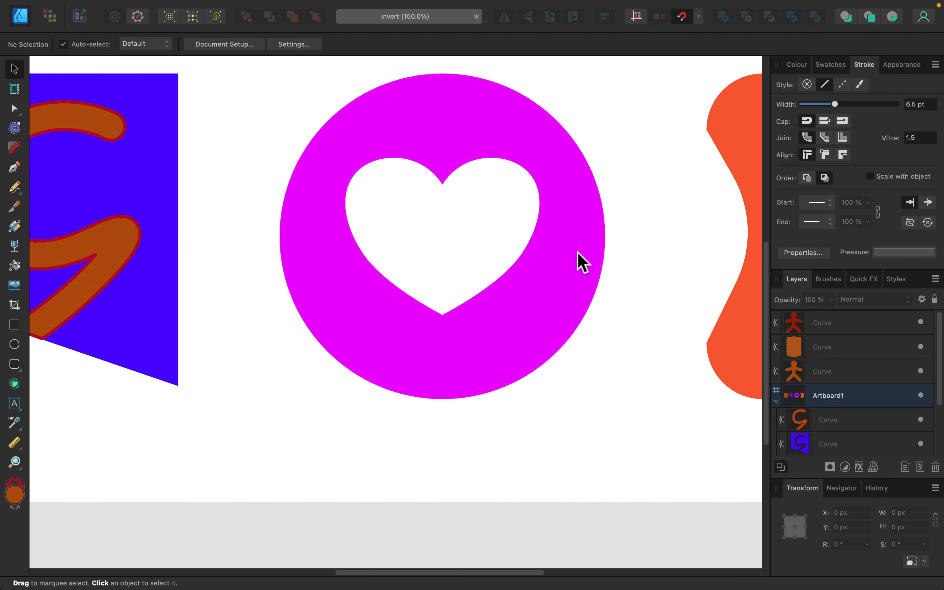
left_click(573, 259)
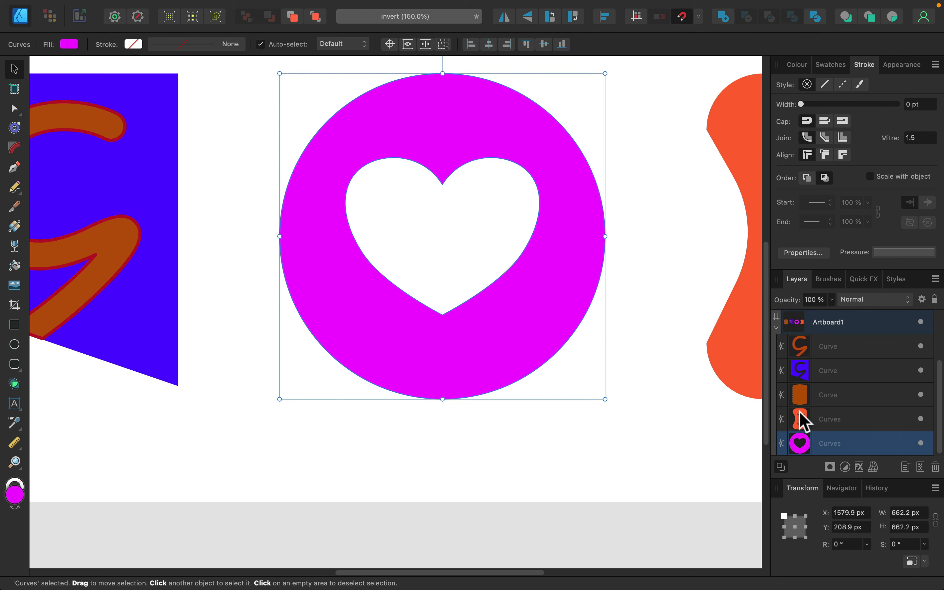
right_click(544, 233)
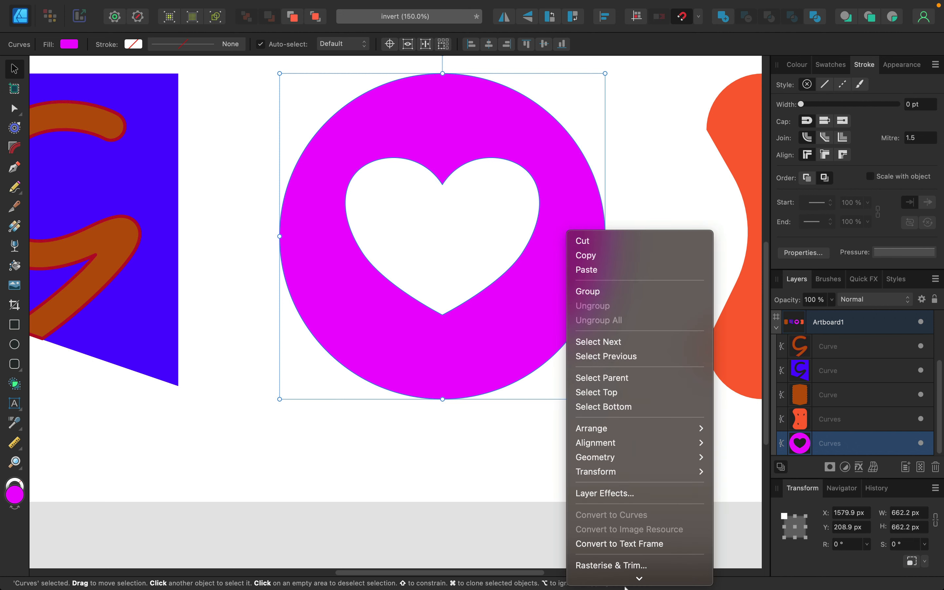
mouse_move(624, 377)
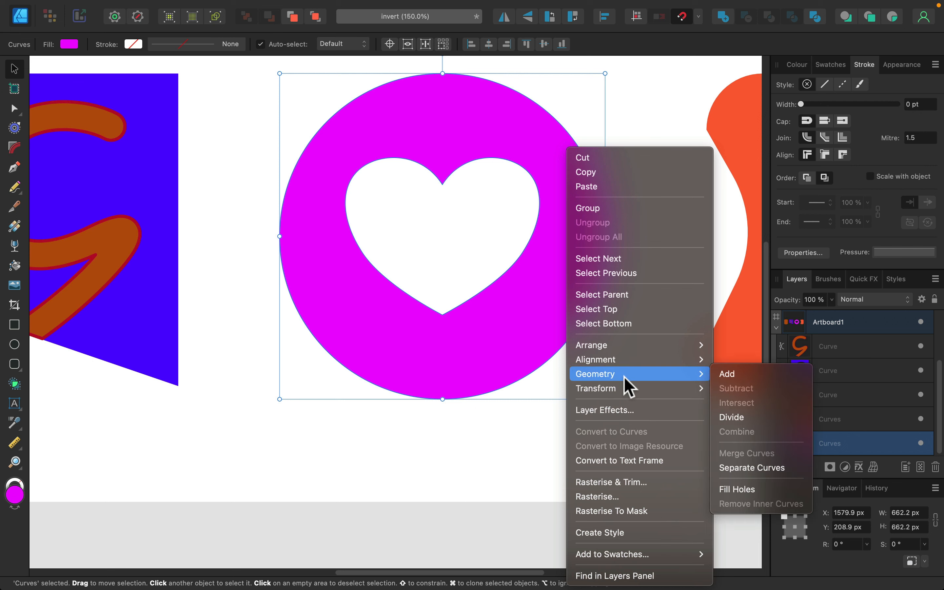
left_click(758, 467)
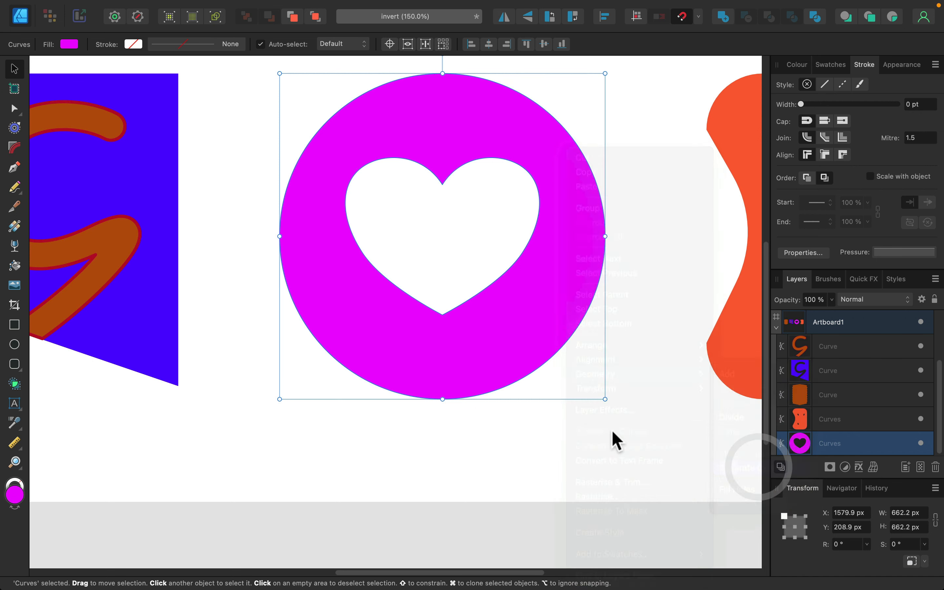
left_click(565, 432)
left_click_drag(480, 275, 248, 192)
key("super+z")
key("super+z")
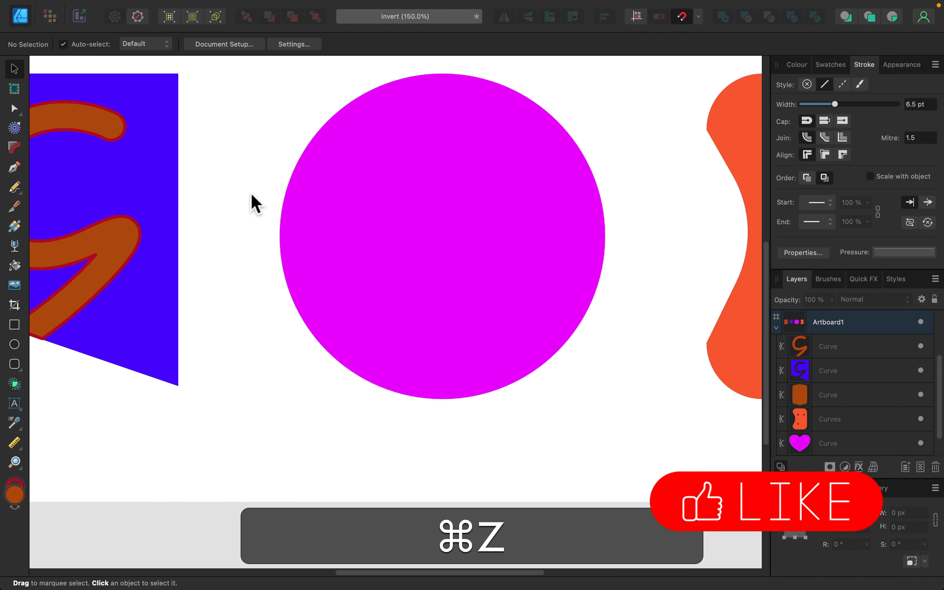
key("super+z")
Step: Fill the heart-shaped hole in the magenta circle with red using Vector Flood Fill
left_click(235, 126)
left_click(347, 129)
left_click(14, 265)
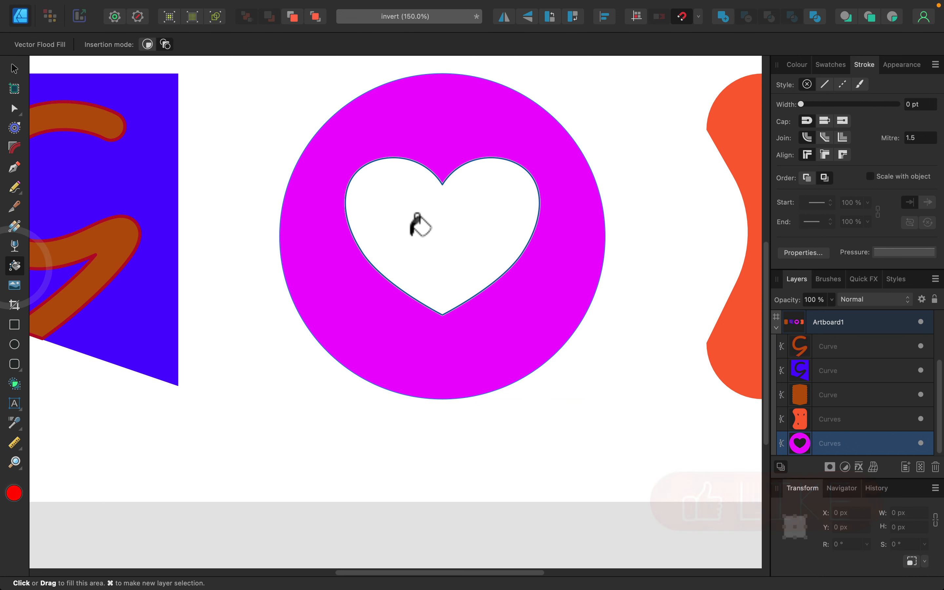
left_click(424, 223)
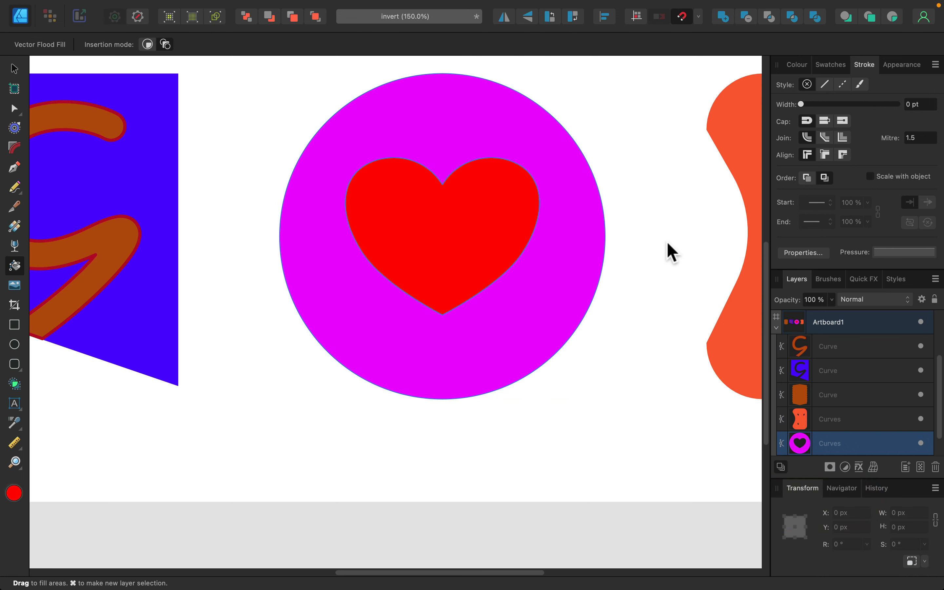
Step: Fill the three oval holes in the orange shape with red using Vector Flood Fill
key("space")
left_click_drag(651, 200, 350, 217)
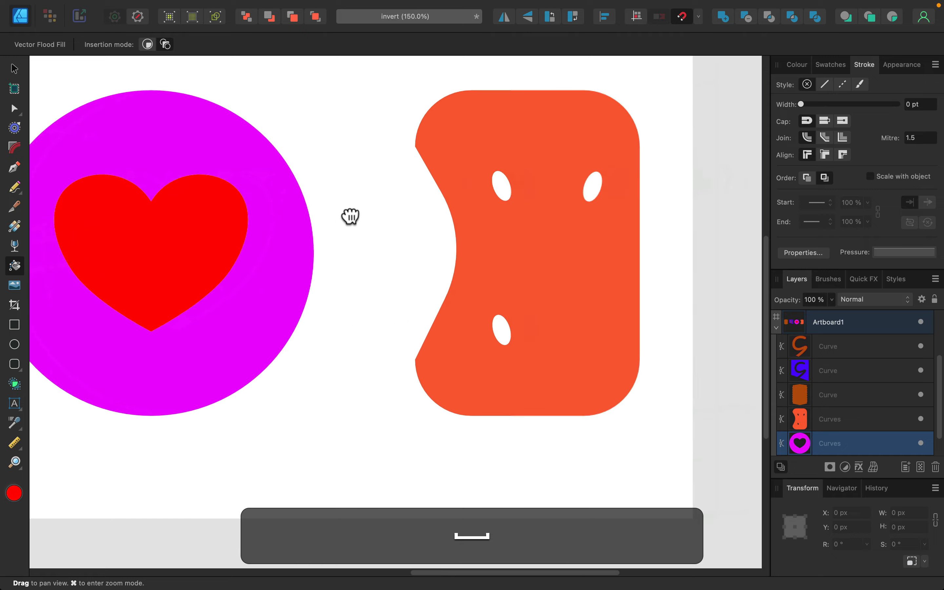
left_click_drag(512, 228, 465, 255)
left_click(12, 70)
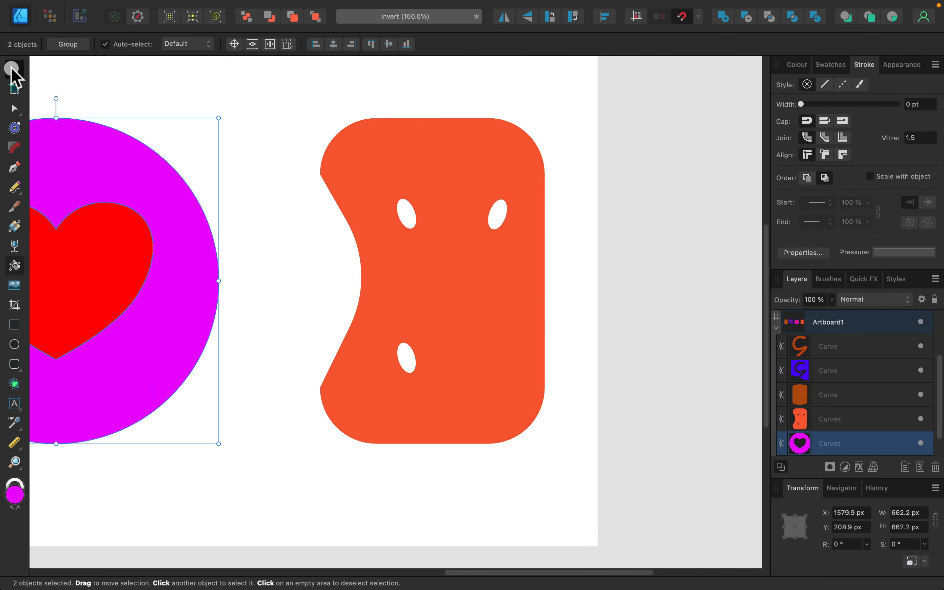
left_click(293, 104)
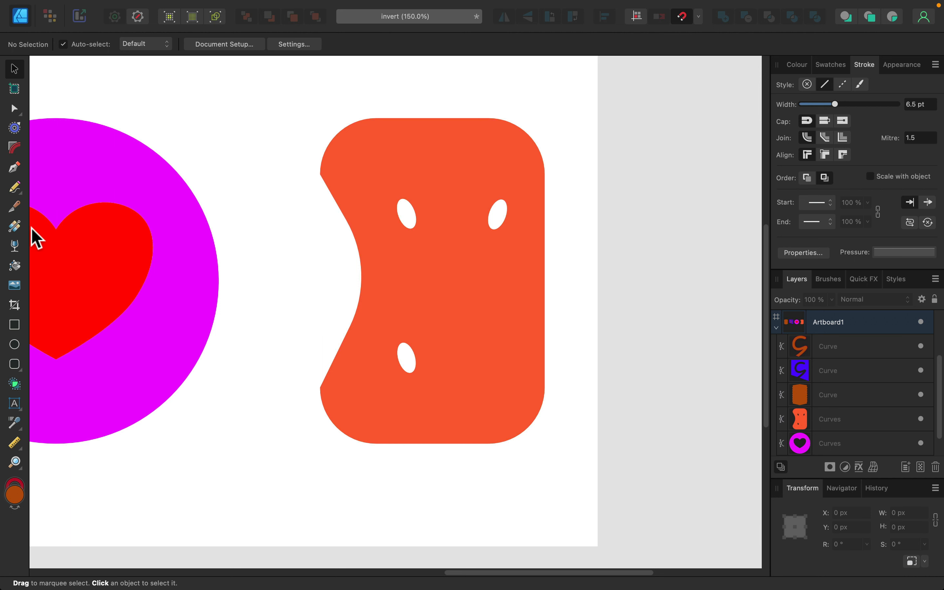
left_click(444, 260)
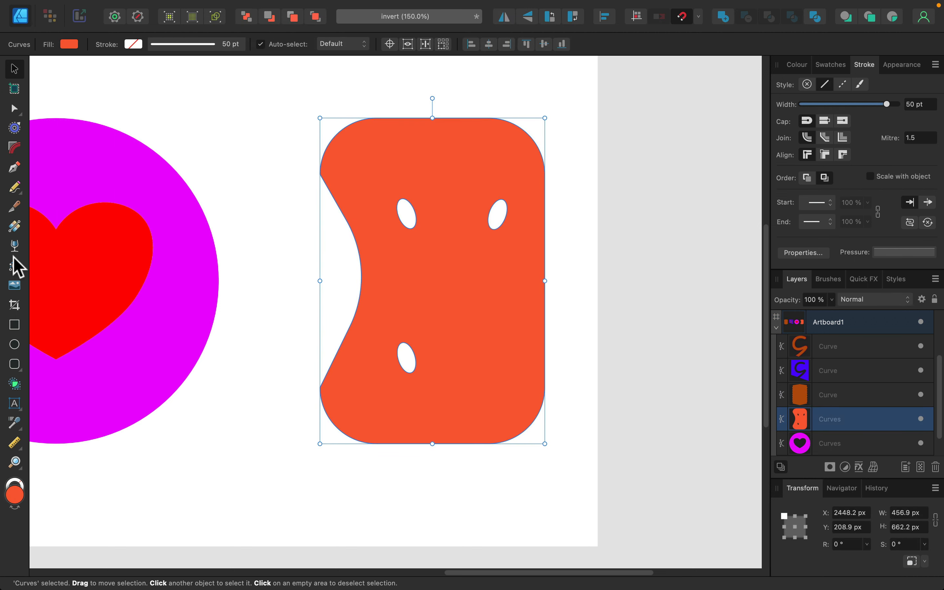
left_click(14, 266)
left_click(407, 209)
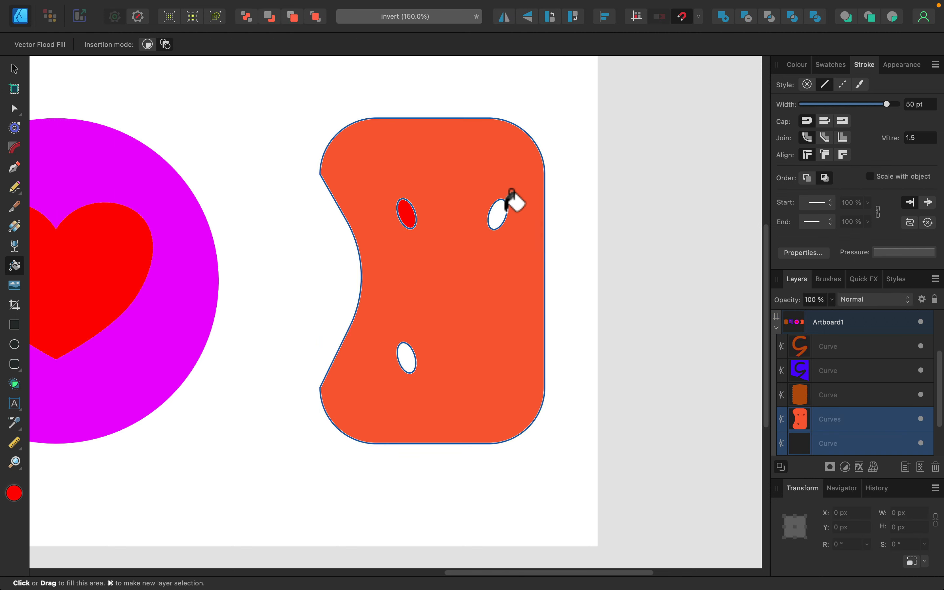
left_click(499, 207)
left_click(406, 356)
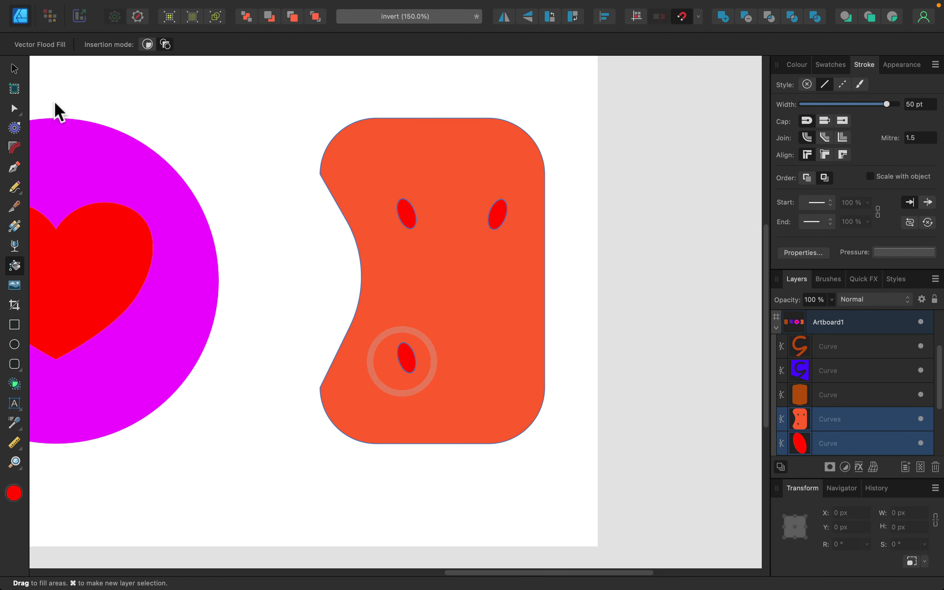
Step: Merge the orange shape and its three red ovals into one object with the Add operation
left_click(14, 69)
left_click_drag(270, 101, 569, 523)
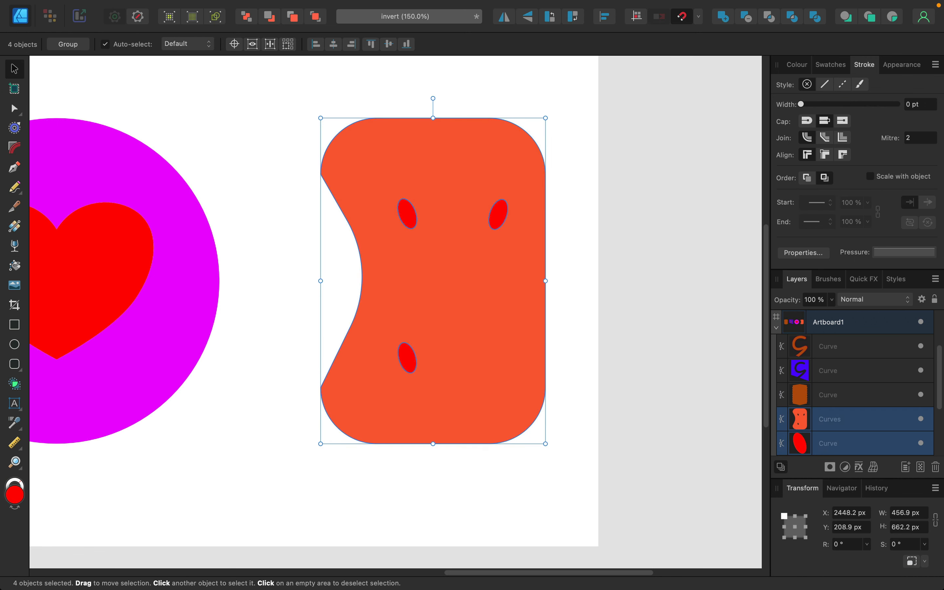
left_click(723, 18)
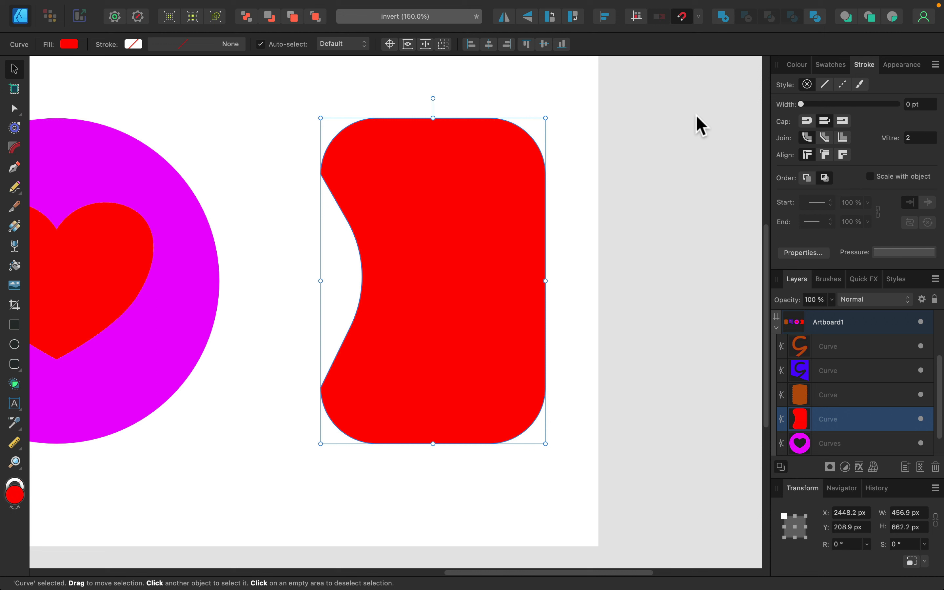
Step: Undo the merge and the red fills of the orange shape's oval holes
key("super+z")
key("super+z")
key("super+z")
key("super+z")
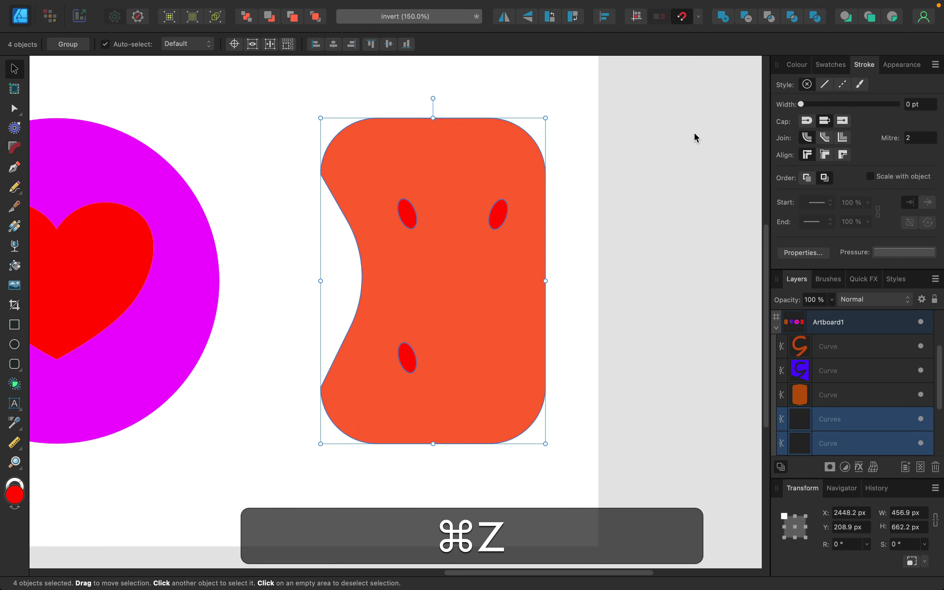
key("super+z")
key("super+z")
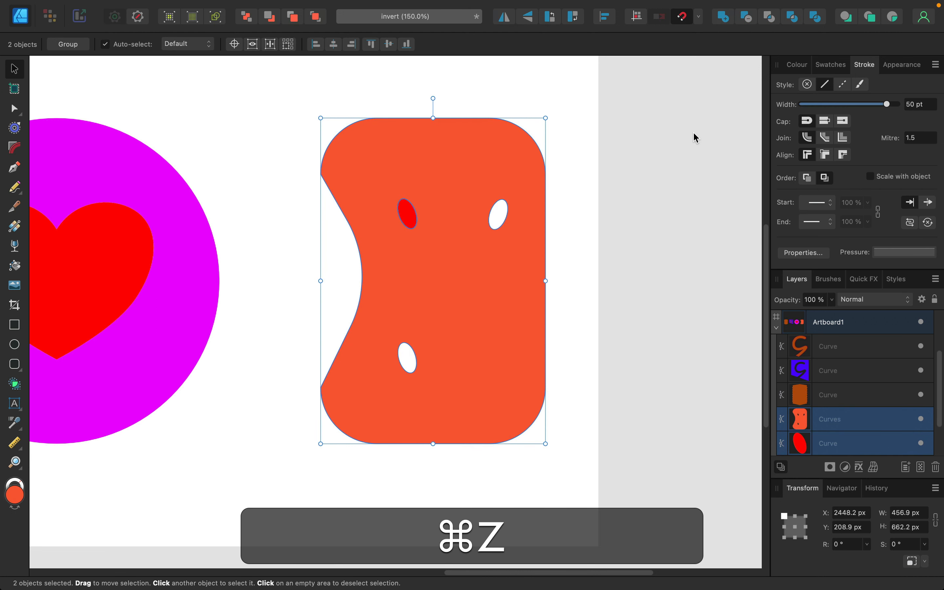
Step: Close the oval cutouts in the orange shape with the Fill Holes geometry command
left_click(225, 117)
left_click(470, 148)
right_click(448, 150)
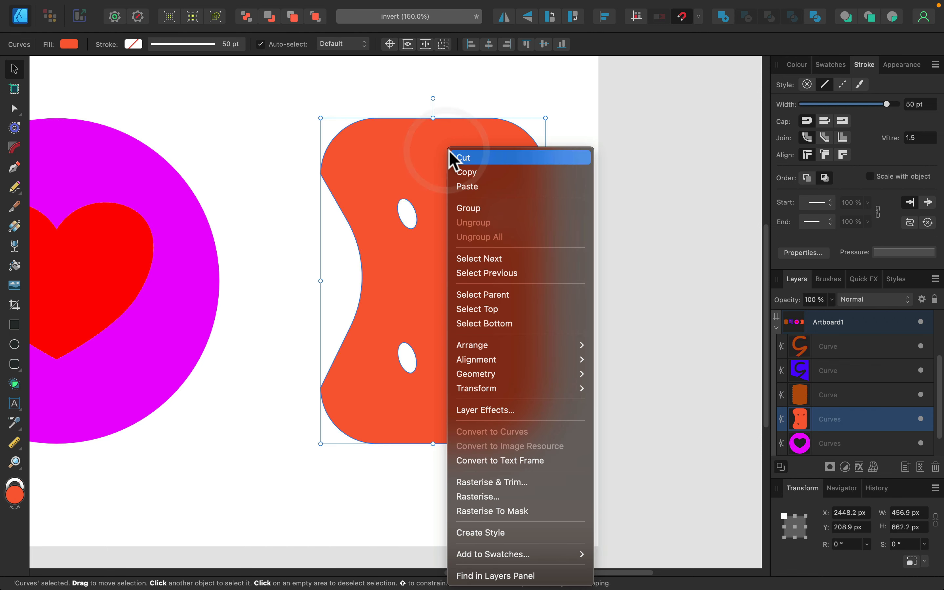
mouse_move(519, 365)
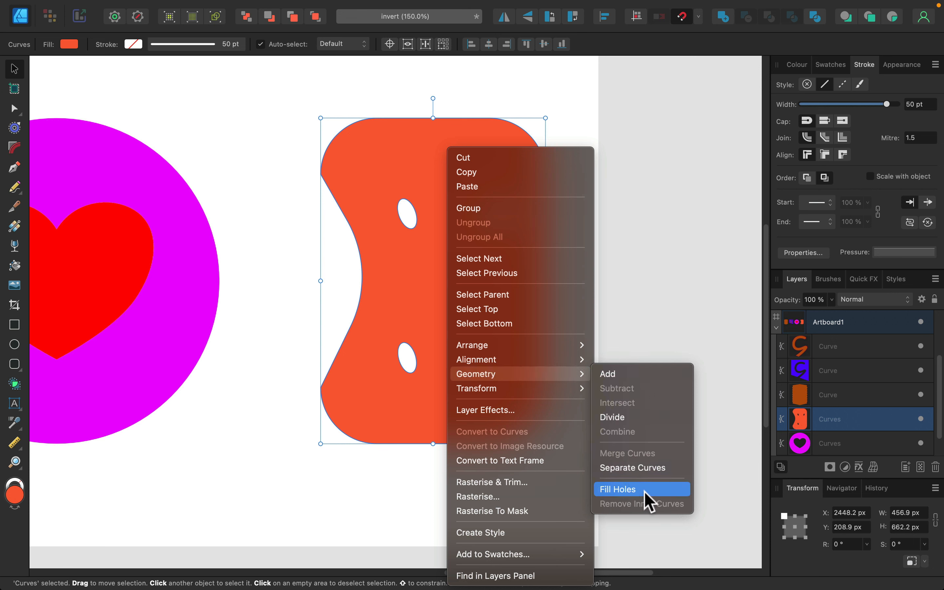
left_click(647, 496)
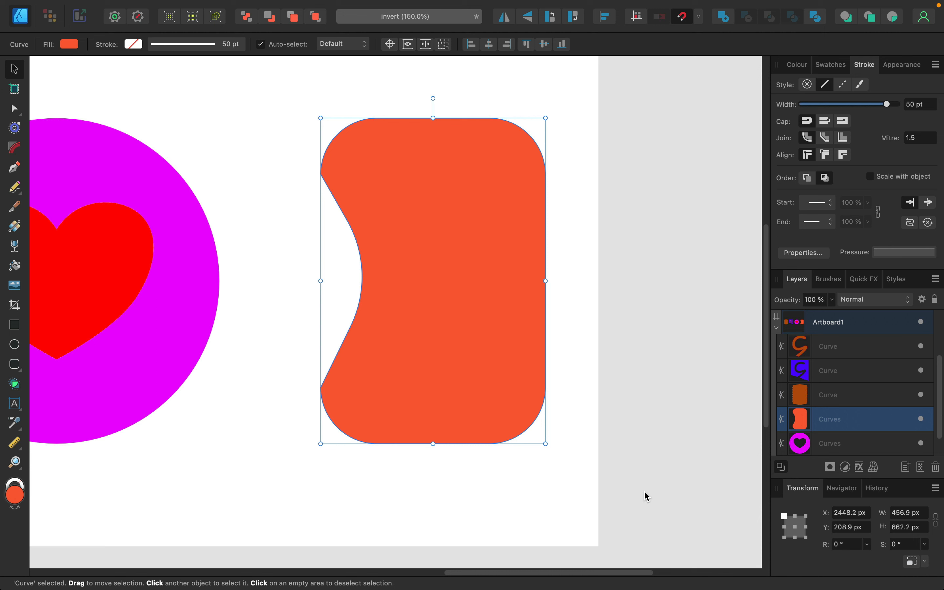
left_click(636, 466)
Step: Move the brown stick figure onto the middle of the wavy-edged brown shape
scroll(404, 394, "left", 1)
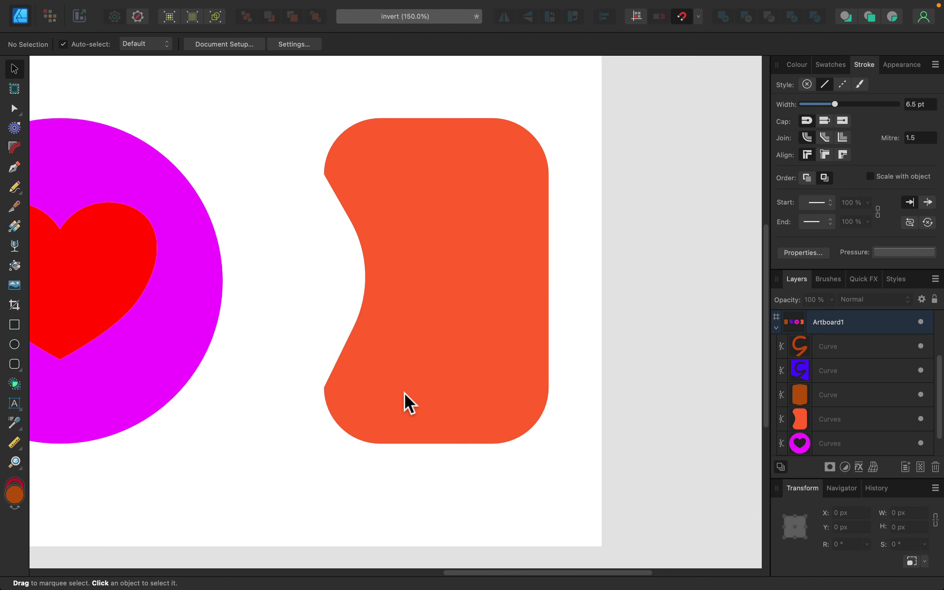
scroll(404, 393, "left", 10)
scroll(390, 327, "left", 15)
scroll(375, 324, "left", 15)
left_click(139, 329)
left_click_drag(139, 329, 439, 344)
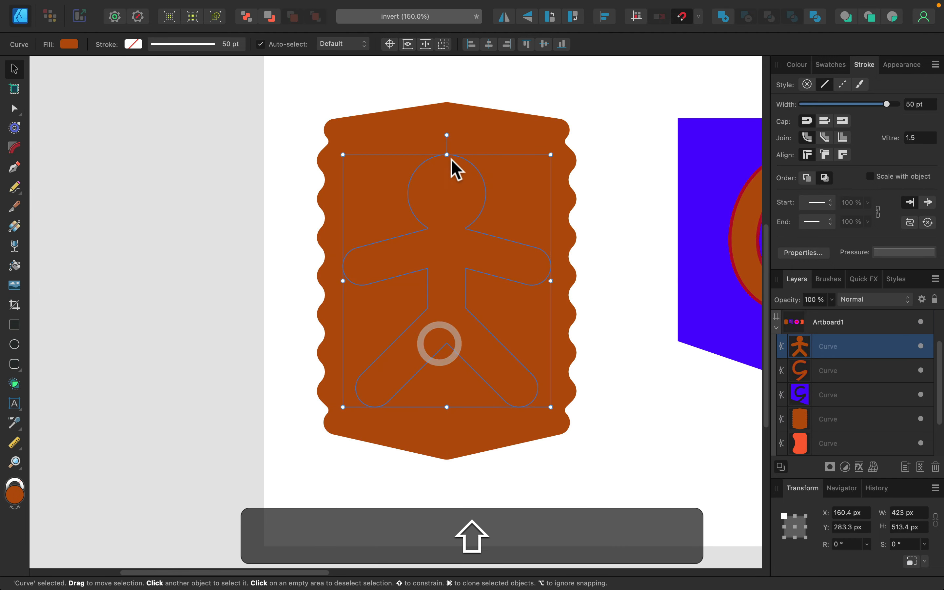
Step: Subtract the stick figure from the wavy-edged brown shape to cut it out, and clear the selection
left_click(507, 121, "shift")
left_click(746, 17)
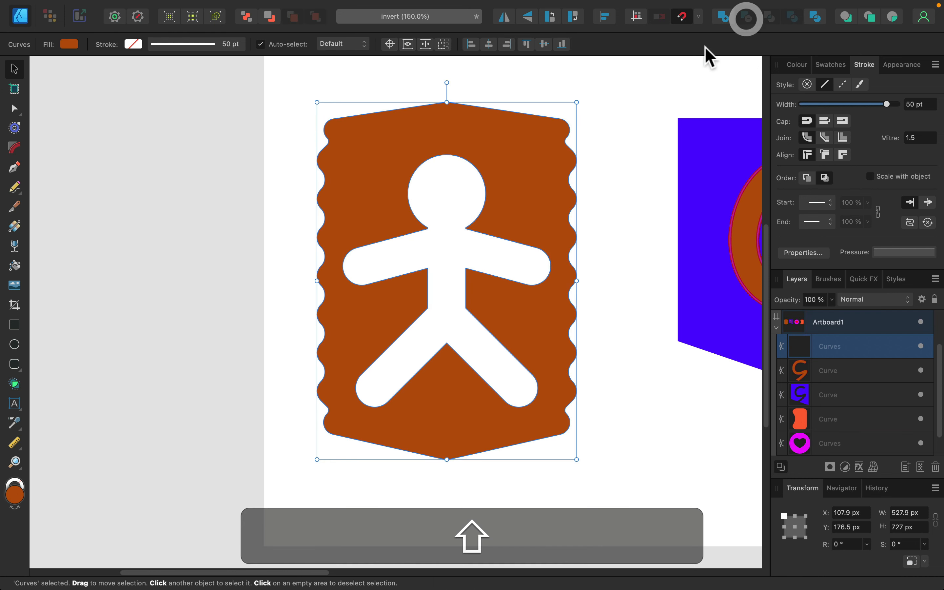
left_click(638, 114)
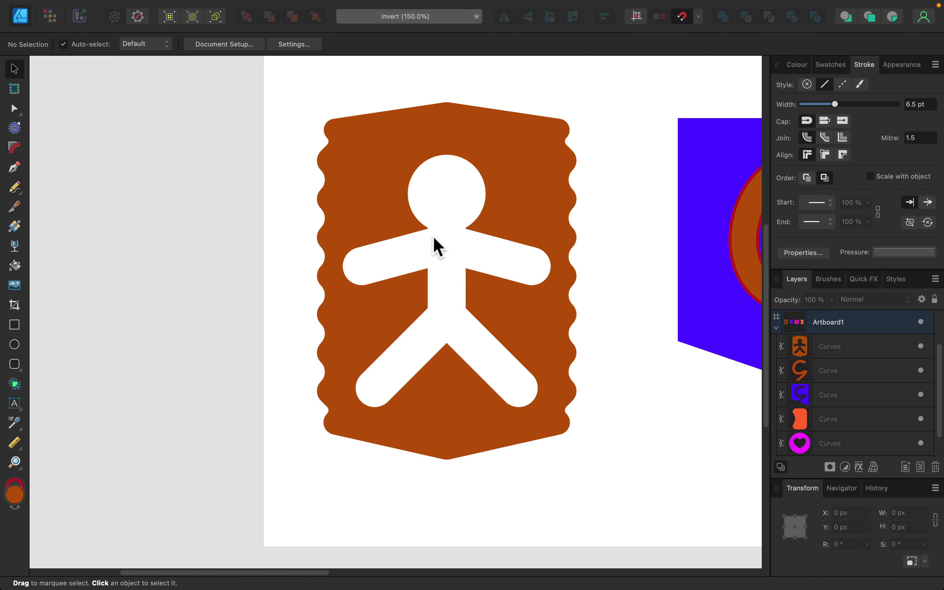